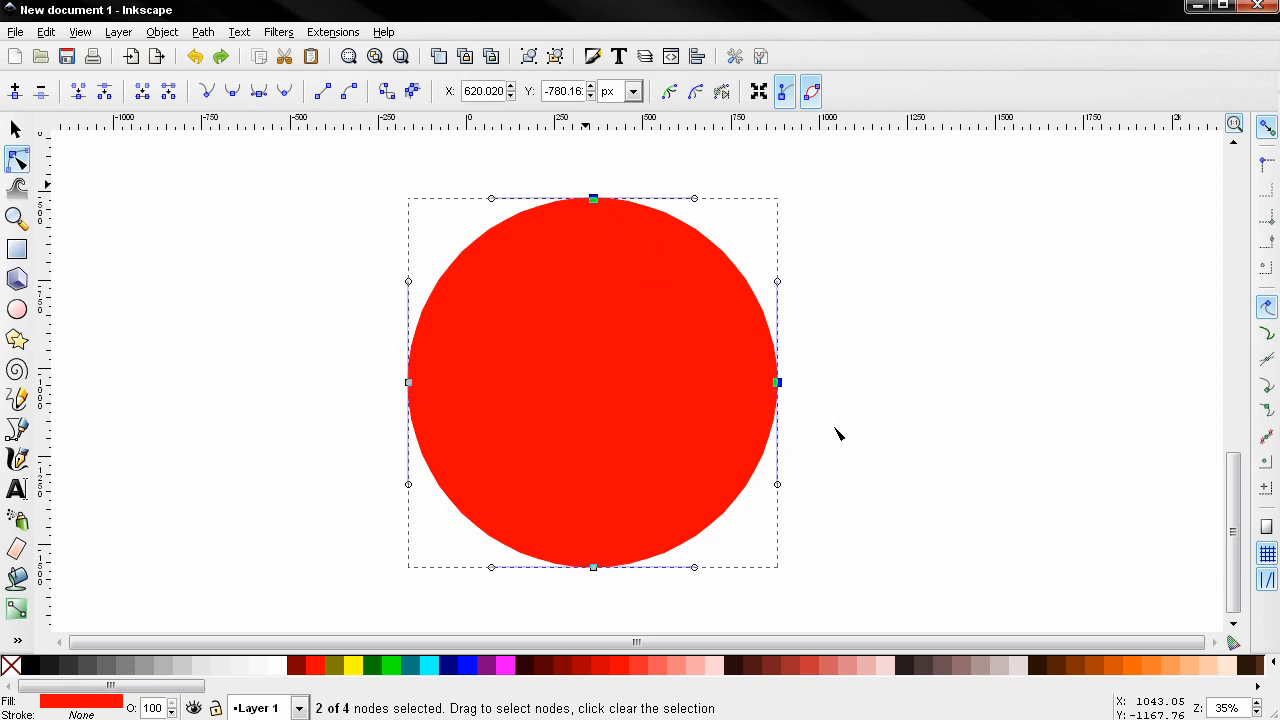
- Try joining the circle's top and right nodes into a single node, and undo the join
left_click(78, 91)
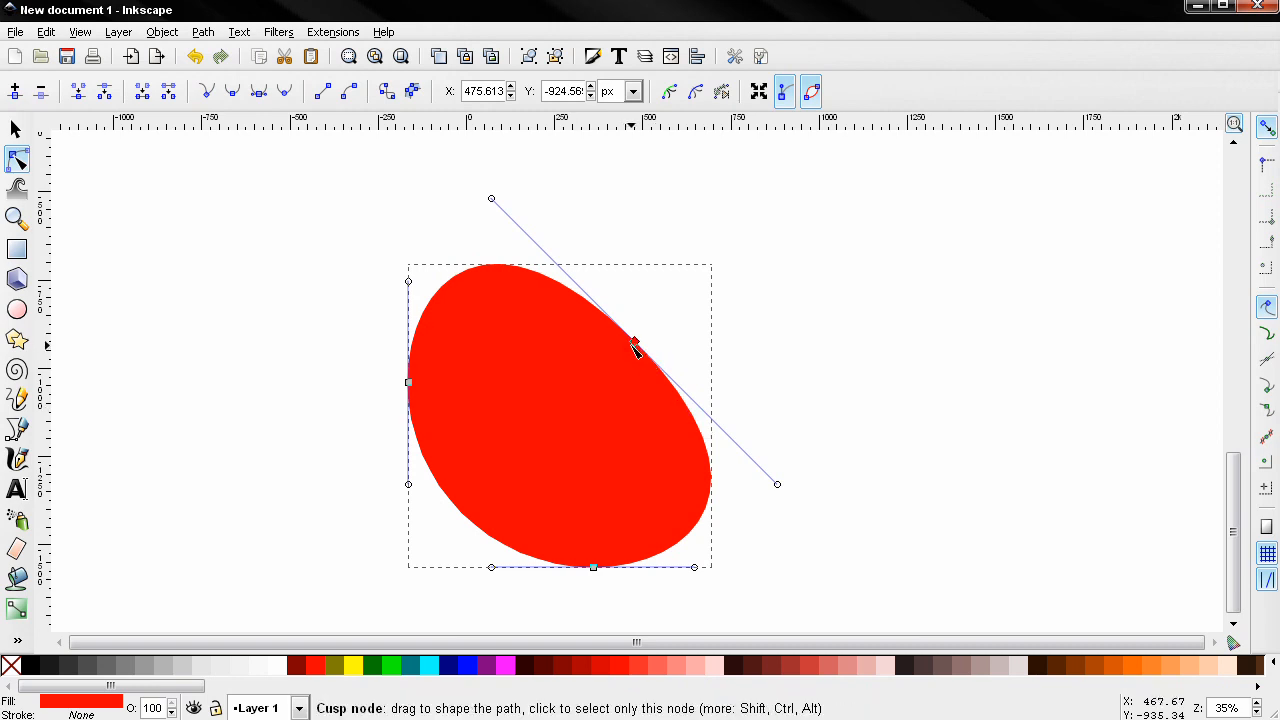
key("ctrl+z")
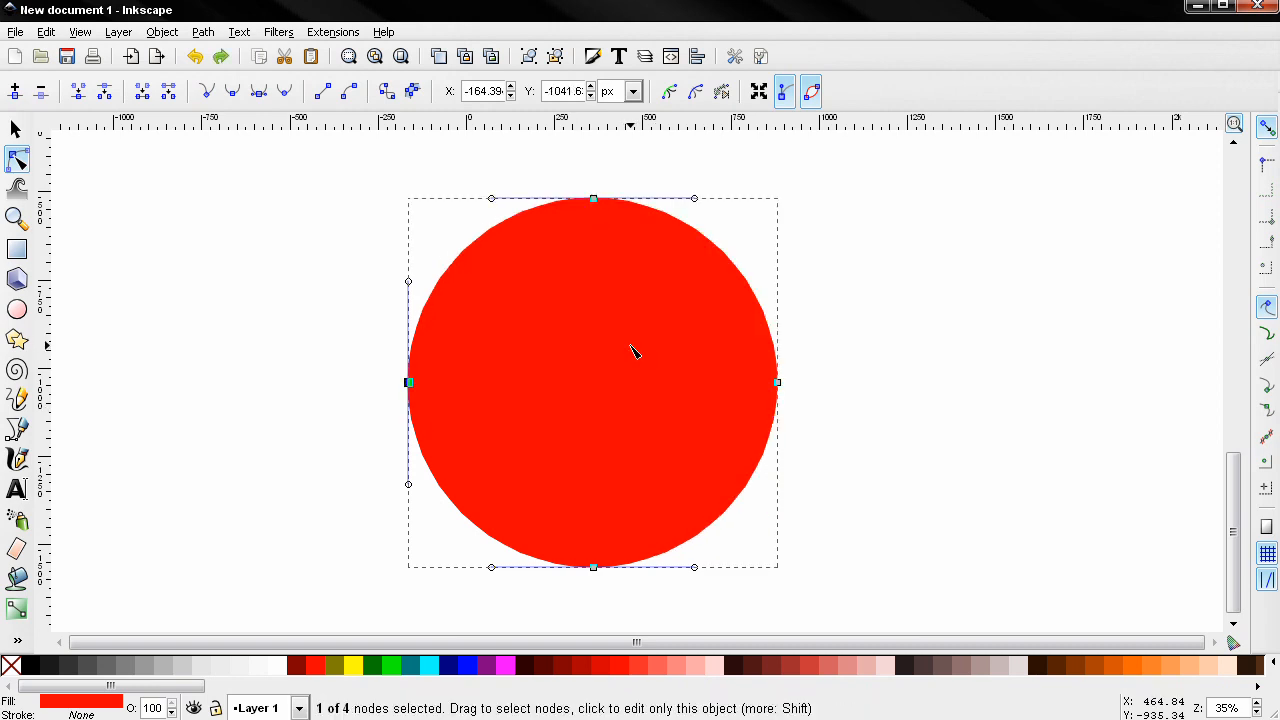
key("ctrl+shift+z")
key("ctrl+z")
key("ctrl+shift+z")
key("ctrl+z")
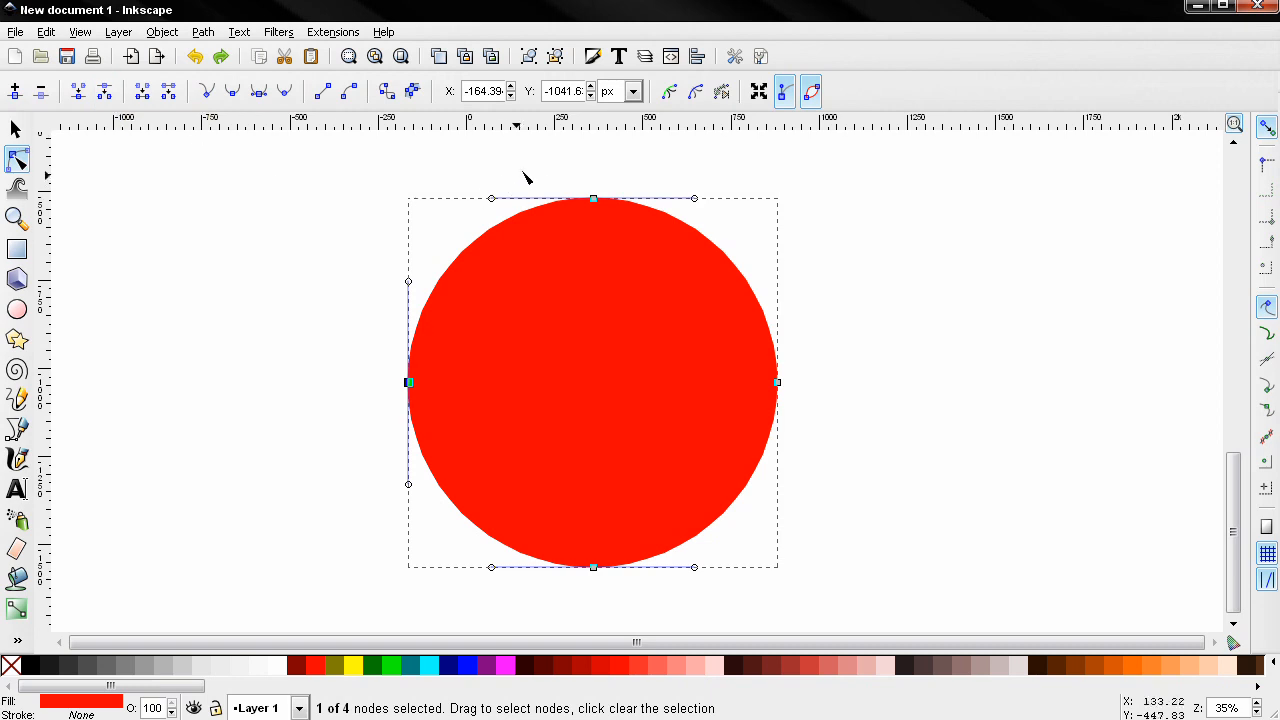
- Break the path at the circle's top and right nodes and pull the separated arc's two ends away from the circle
left_click_drag(569, 170, 821, 436)
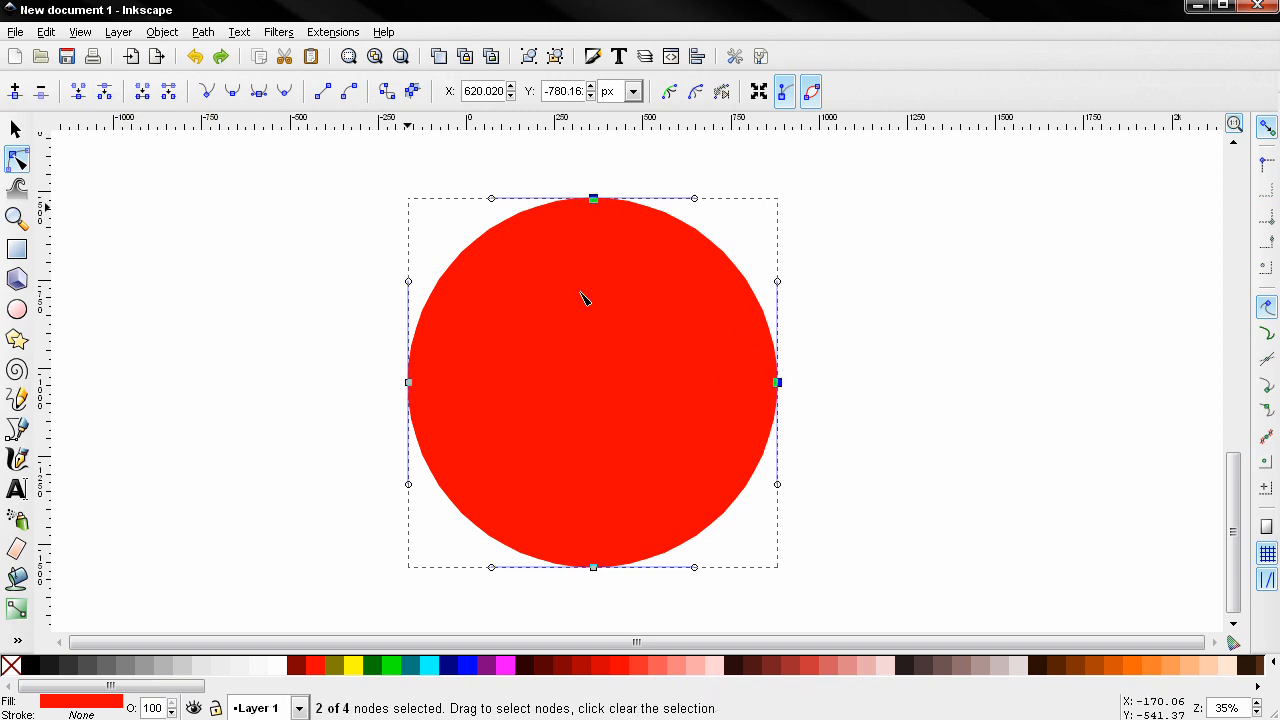
left_click(106, 91)
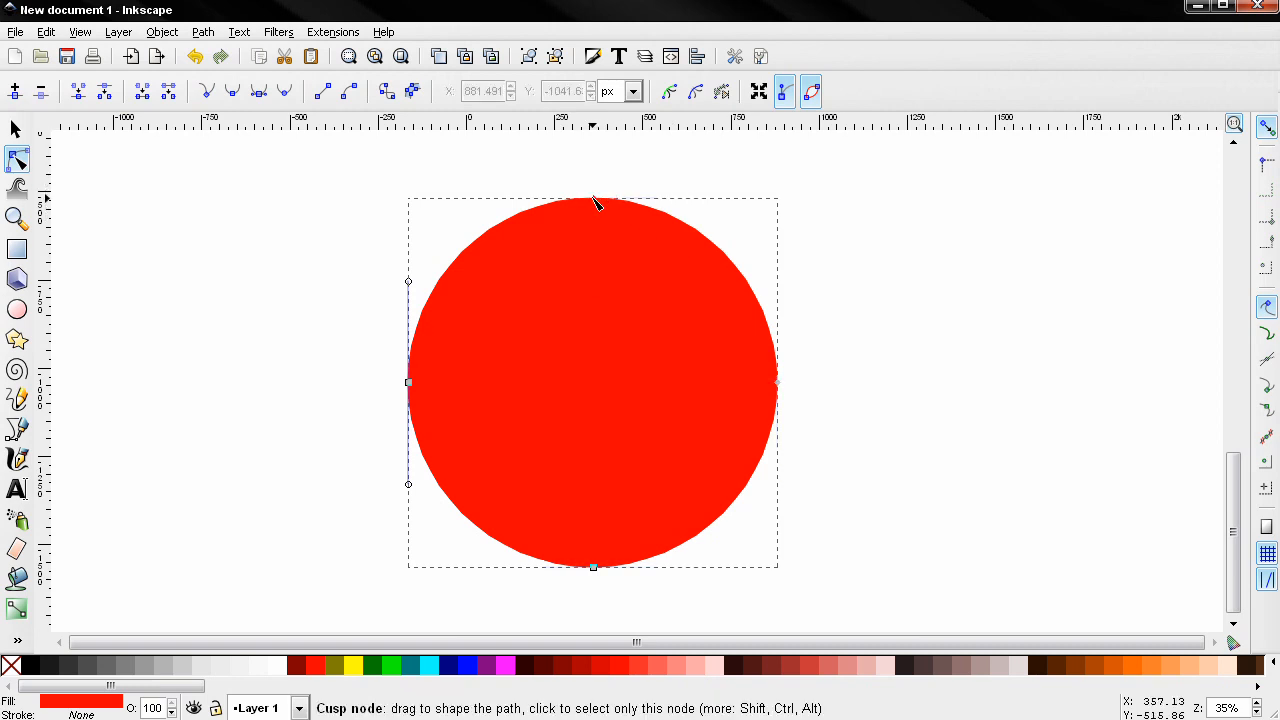
left_click_drag(596, 200, 638, 183)
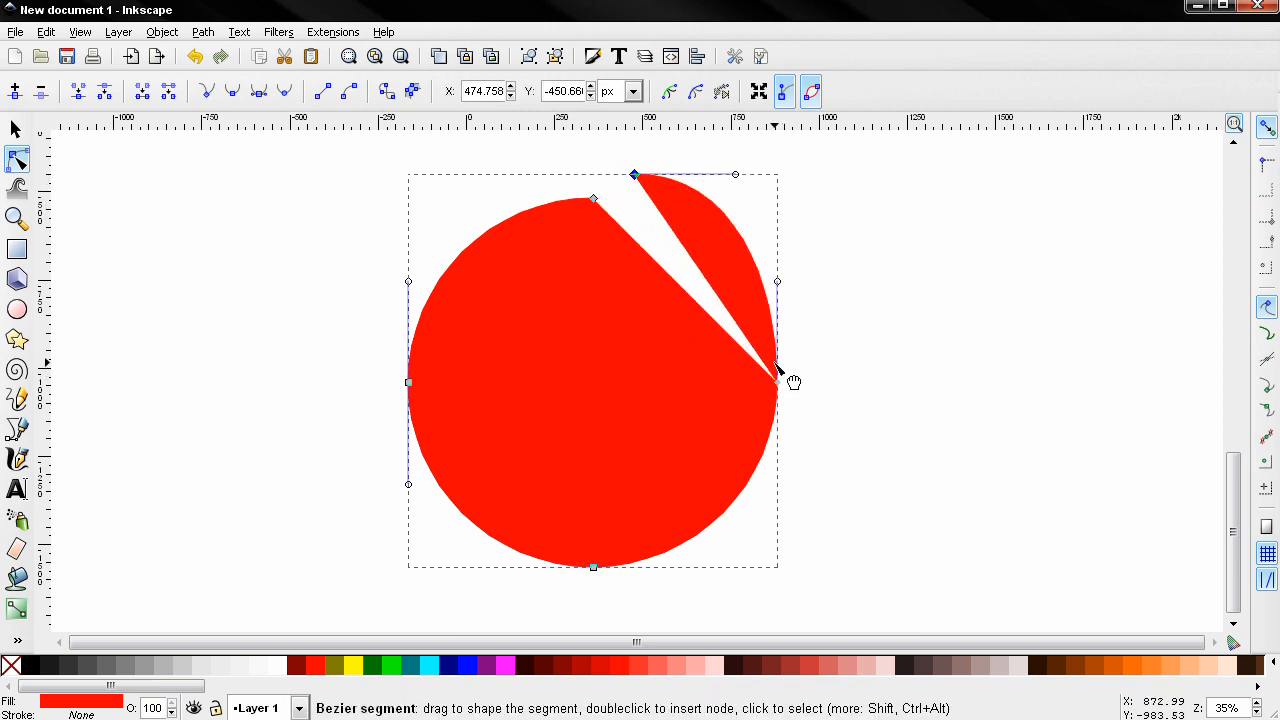
left_click_drag(778, 381, 784, 332)
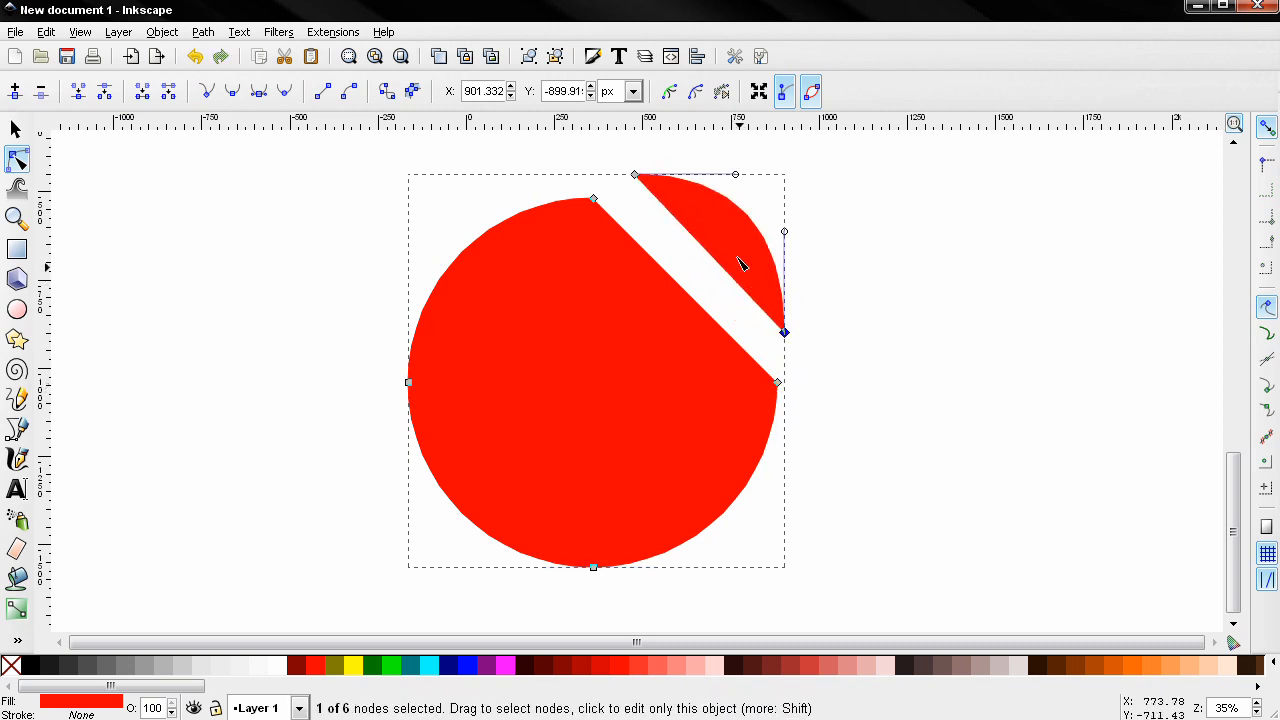
- Fill the broken path with yellow and try reshaping the detached arc, undoing the reshape
left_click(355, 666)
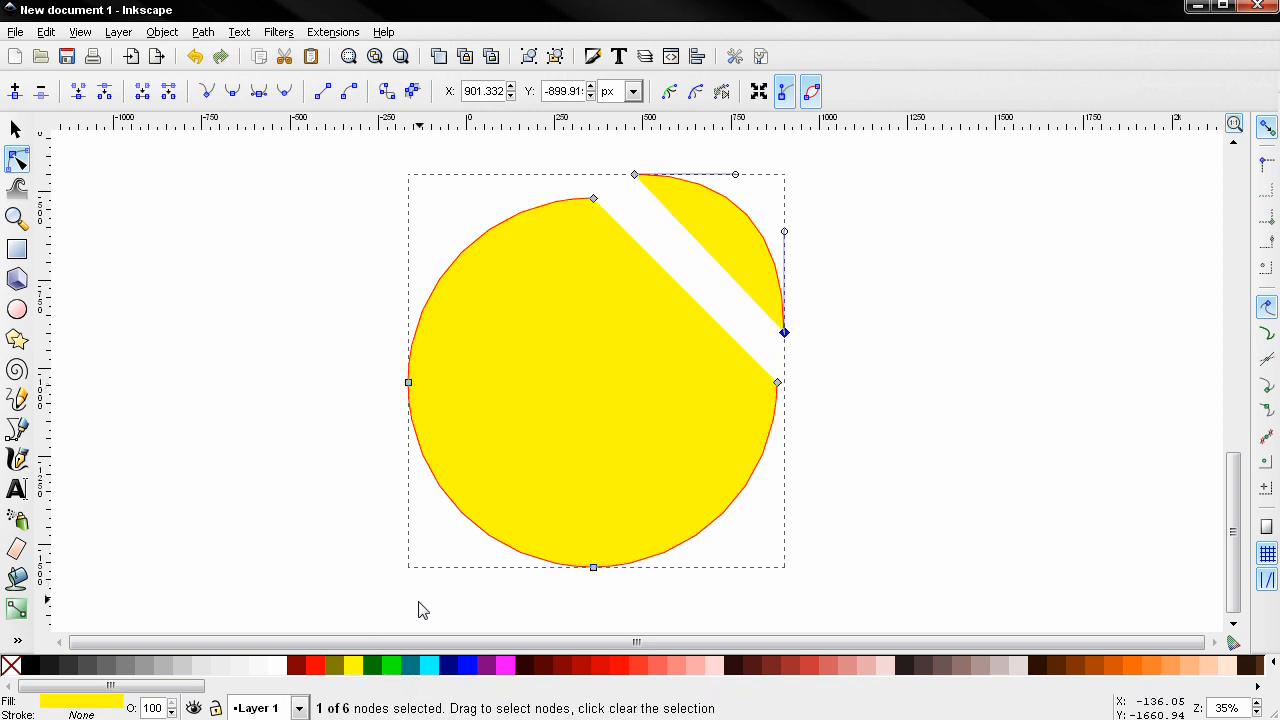
left_click(807, 99)
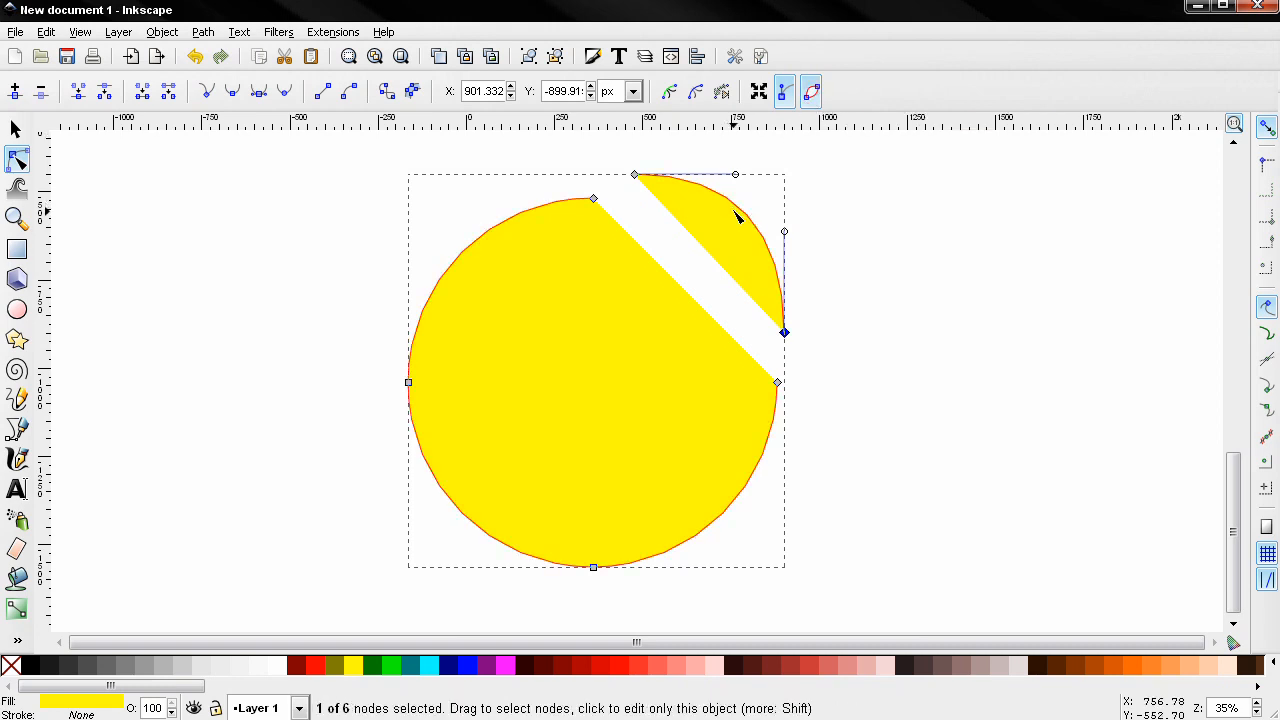
left_click_drag(766, 235, 743, 231)
key("ctrl+z")
- Join the detached arc's two end nodes with a new segment and bend that segment into an outward curve
left_click_drag(622, 162, 810, 347)
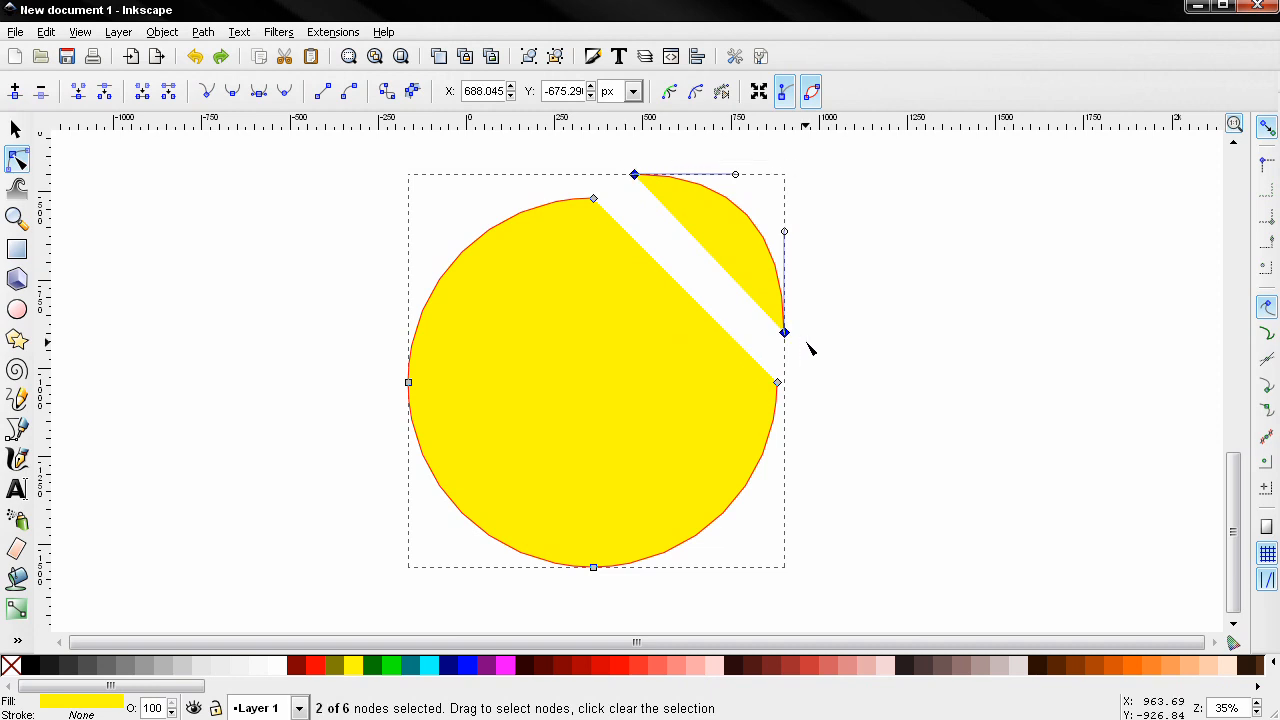
left_click(145, 93)
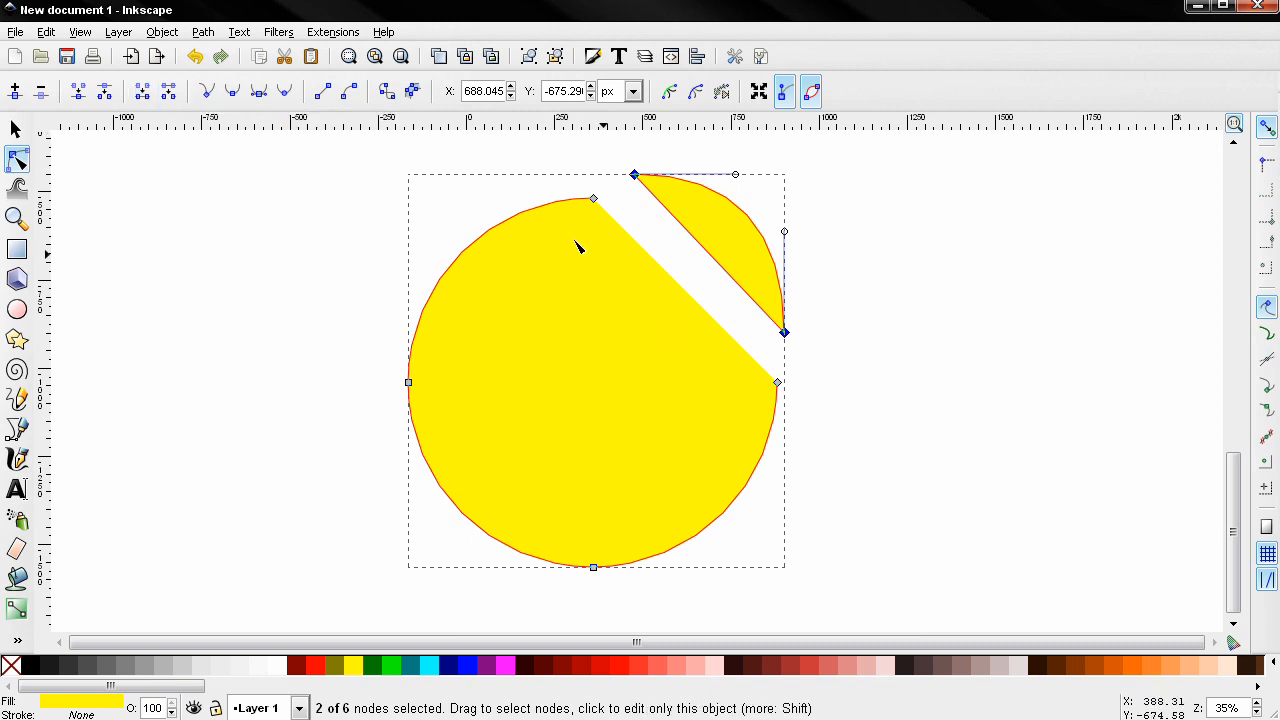
mouse_move(716, 280)
left_mouse_down()
mouse_move(726, 263)
mouse_move(712, 279)
left_mouse_up()
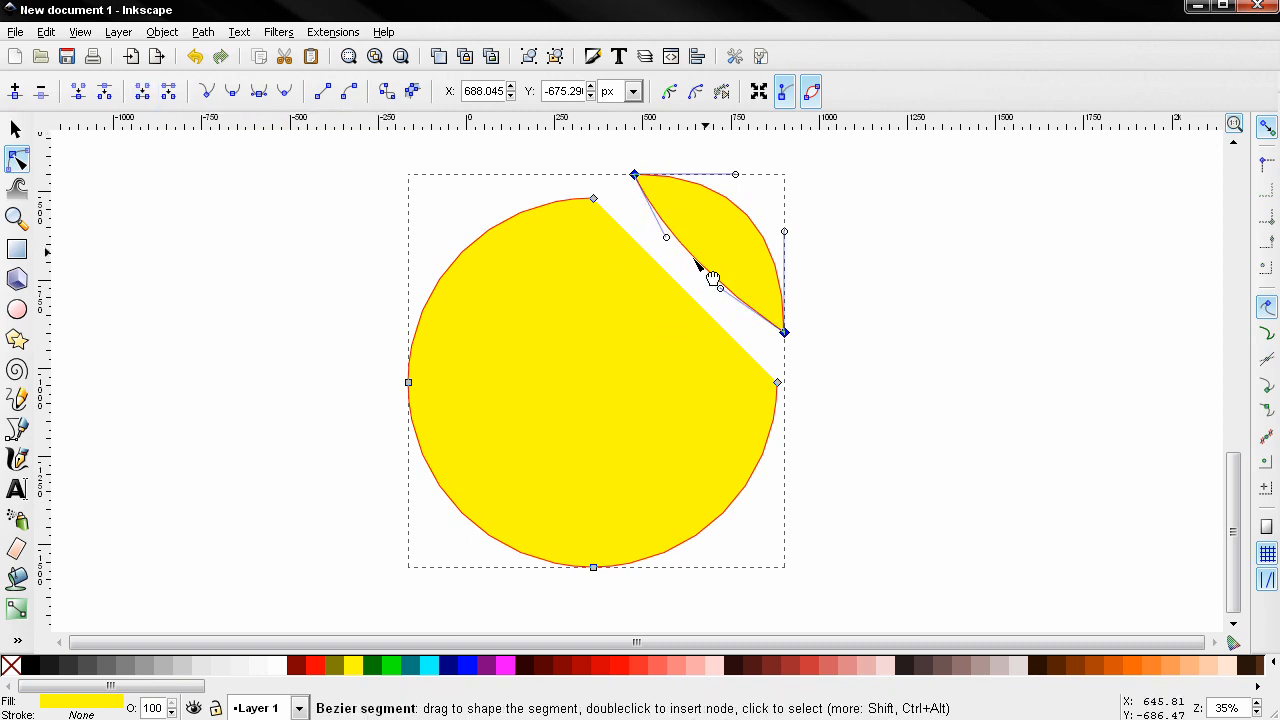
- Delete the large shape's upper-left segment and the segments of the detached leaf-shaped piece
left_click(454, 265)
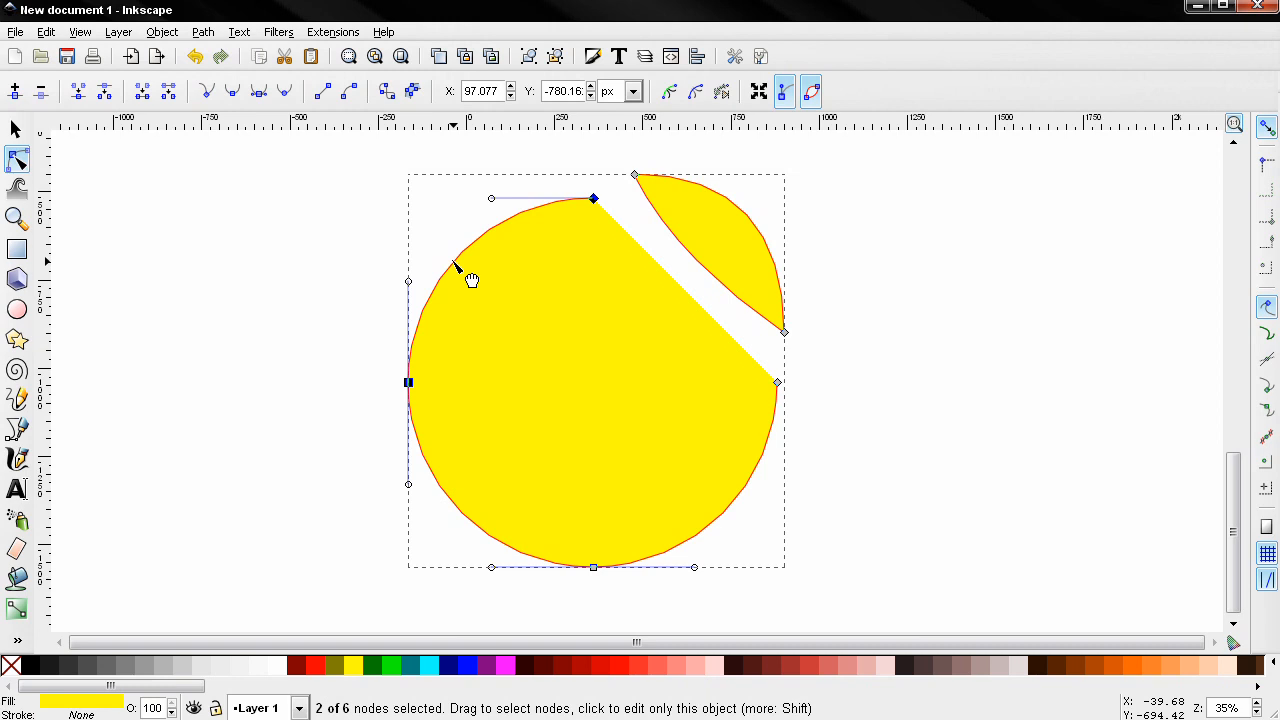
left_click(172, 92)
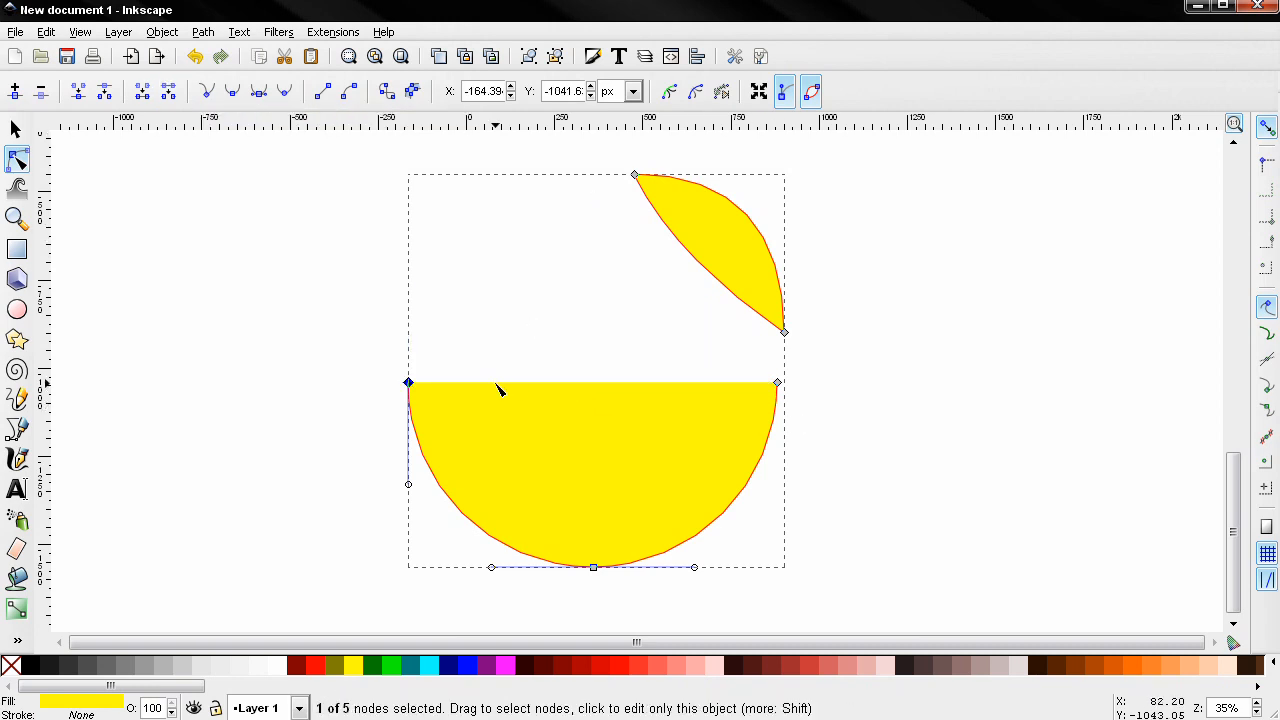
left_click(706, 270)
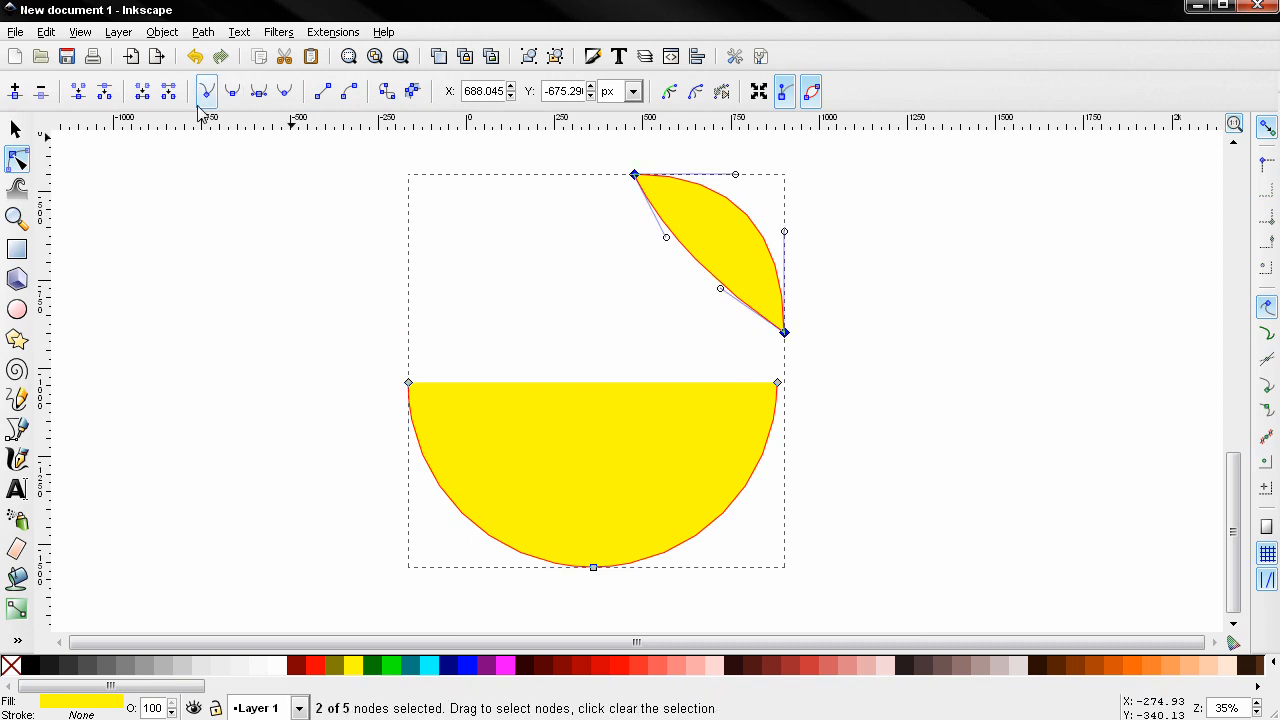
left_click(168, 91)
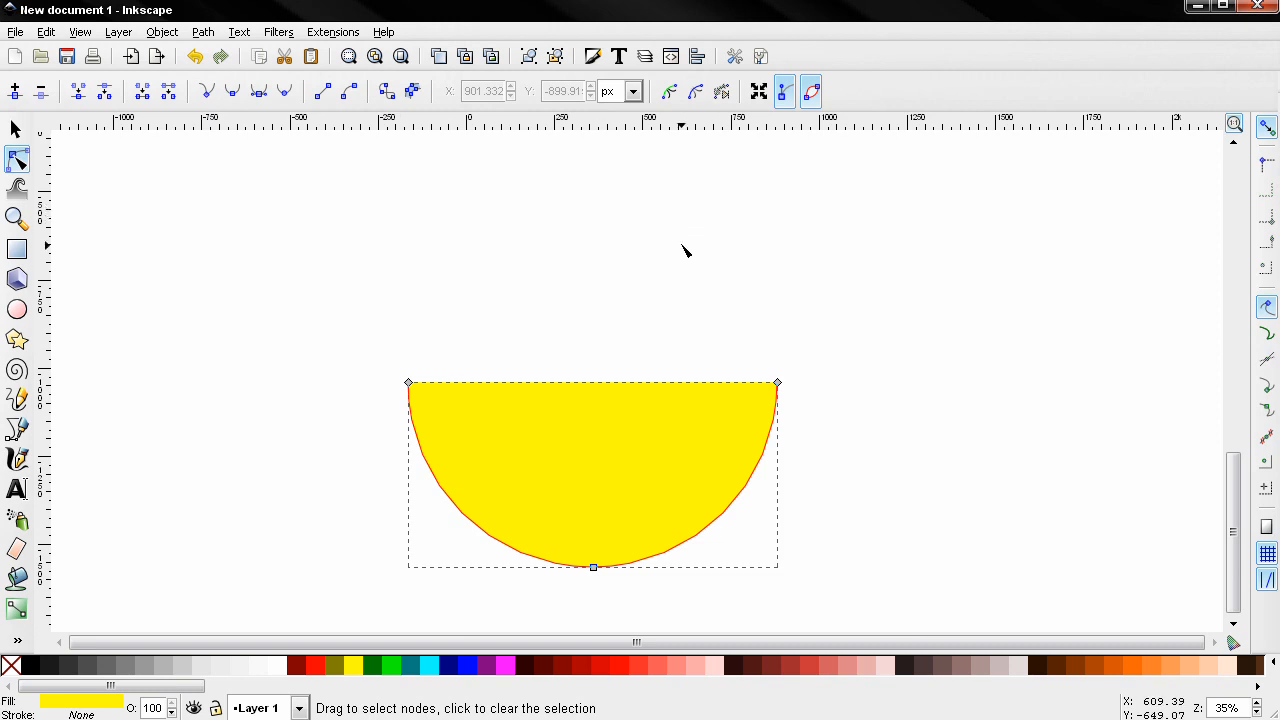
- Undo the segment deletions, joining, recolouring and path break, back to the whole red circle
key("ctrl+z")
key("ctrl+z")
key("ctrl+z")
key("ctrl+z")
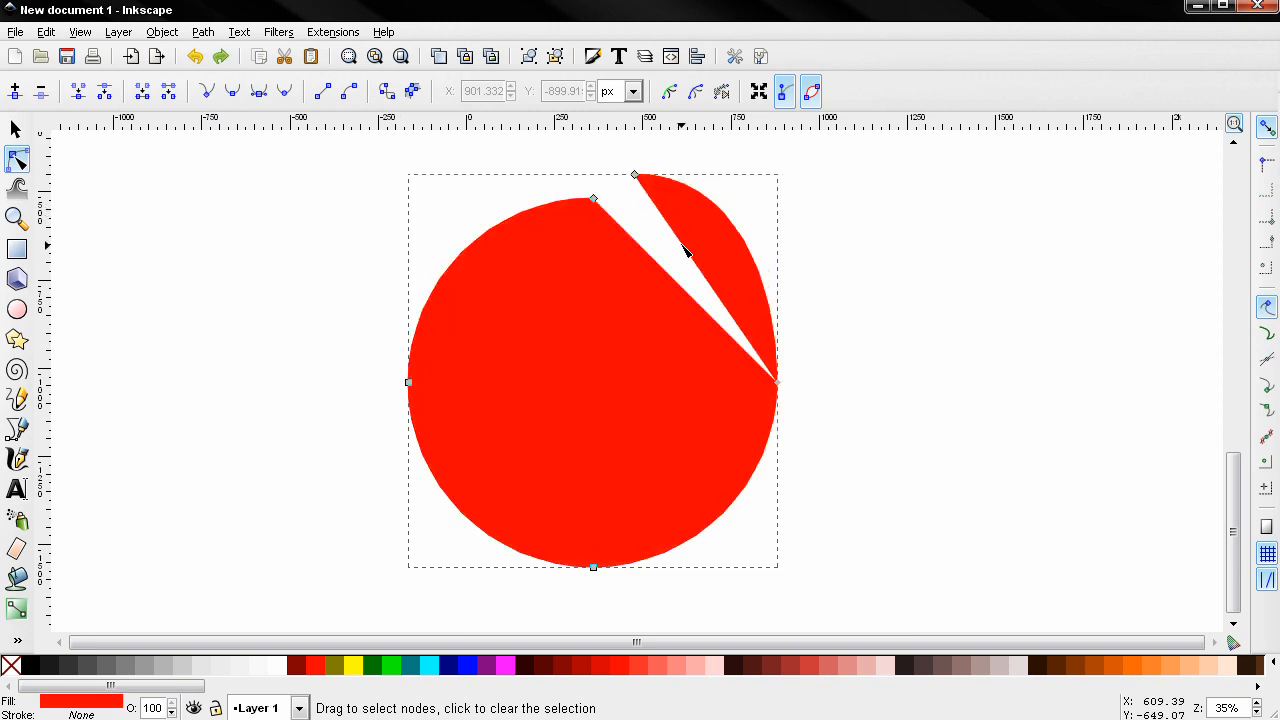
key("ctrl+z")
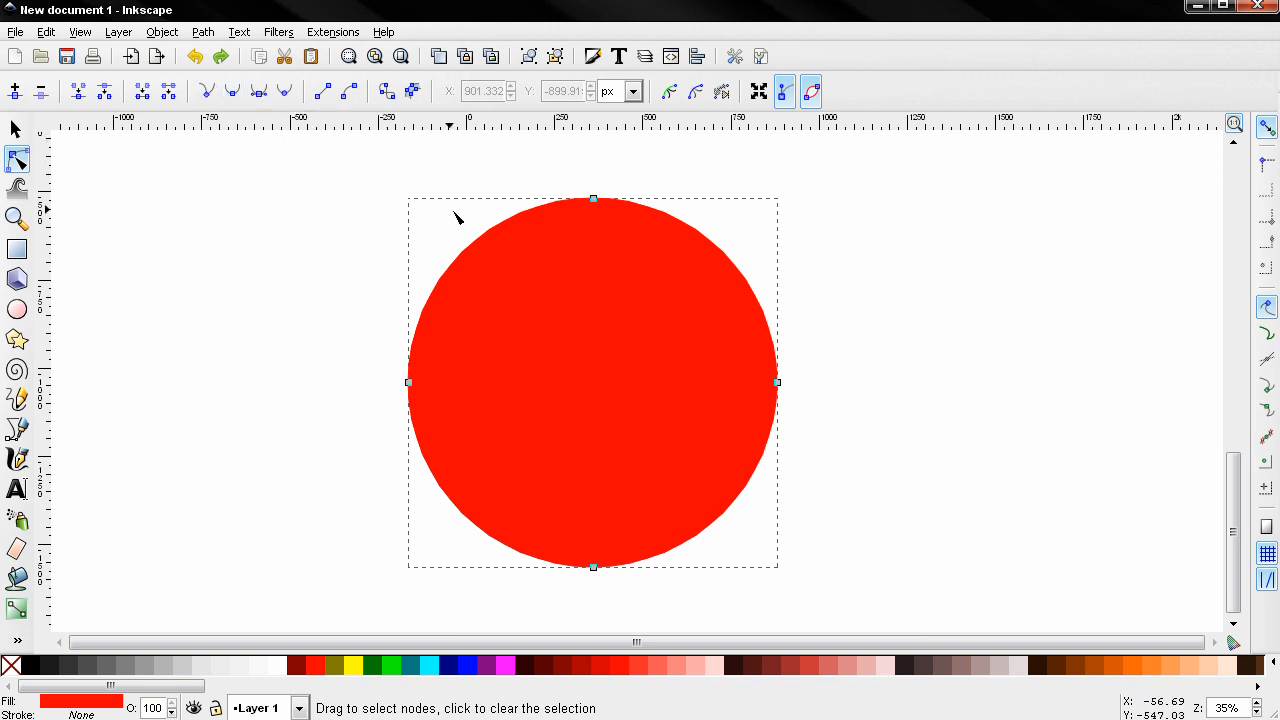
- Try shortening the top node's right handle, undo it, then convert the node to a cusp and move that handle independently
left_click(593, 200)
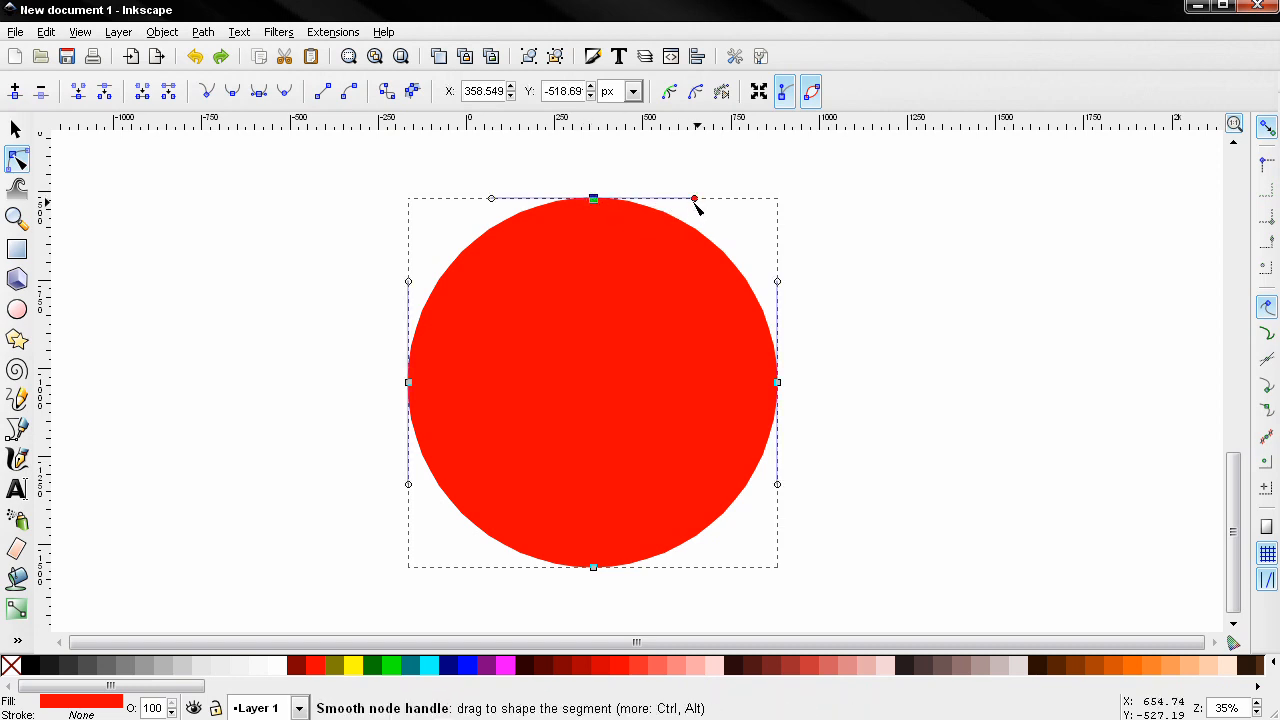
left_click_drag(697, 204, 657, 196)
key("ctrl+z")
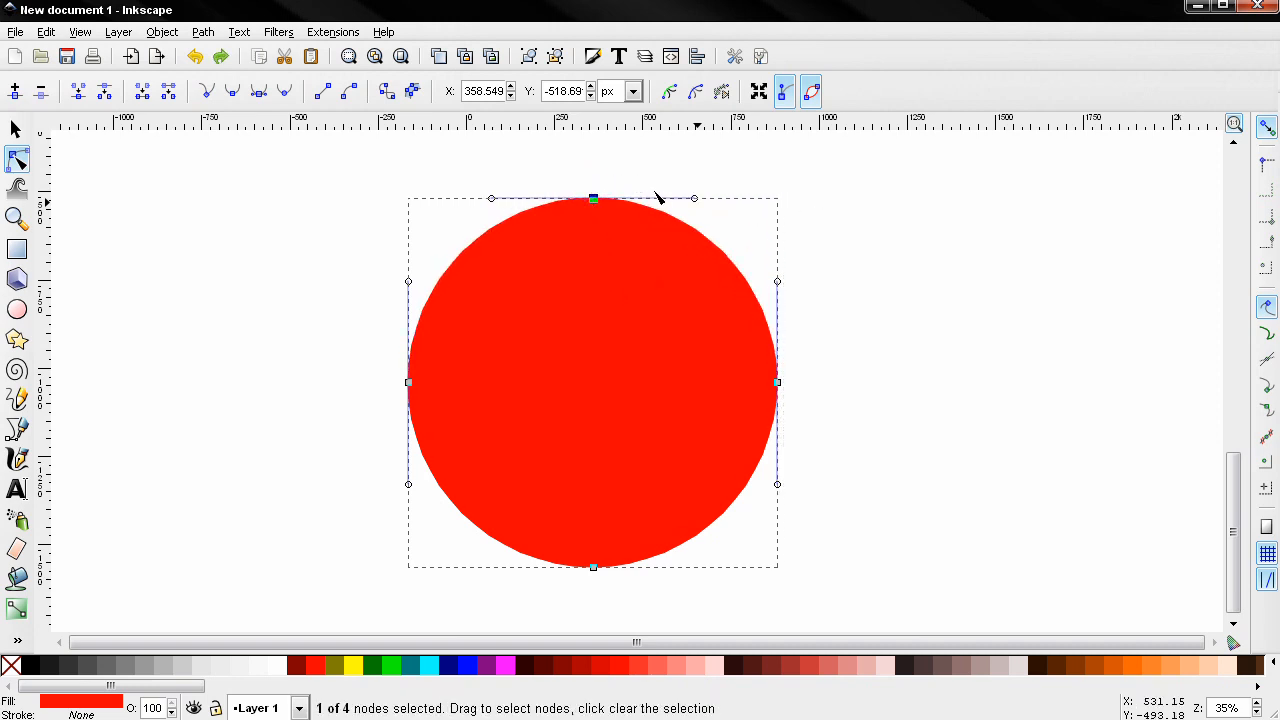
left_click(210, 100)
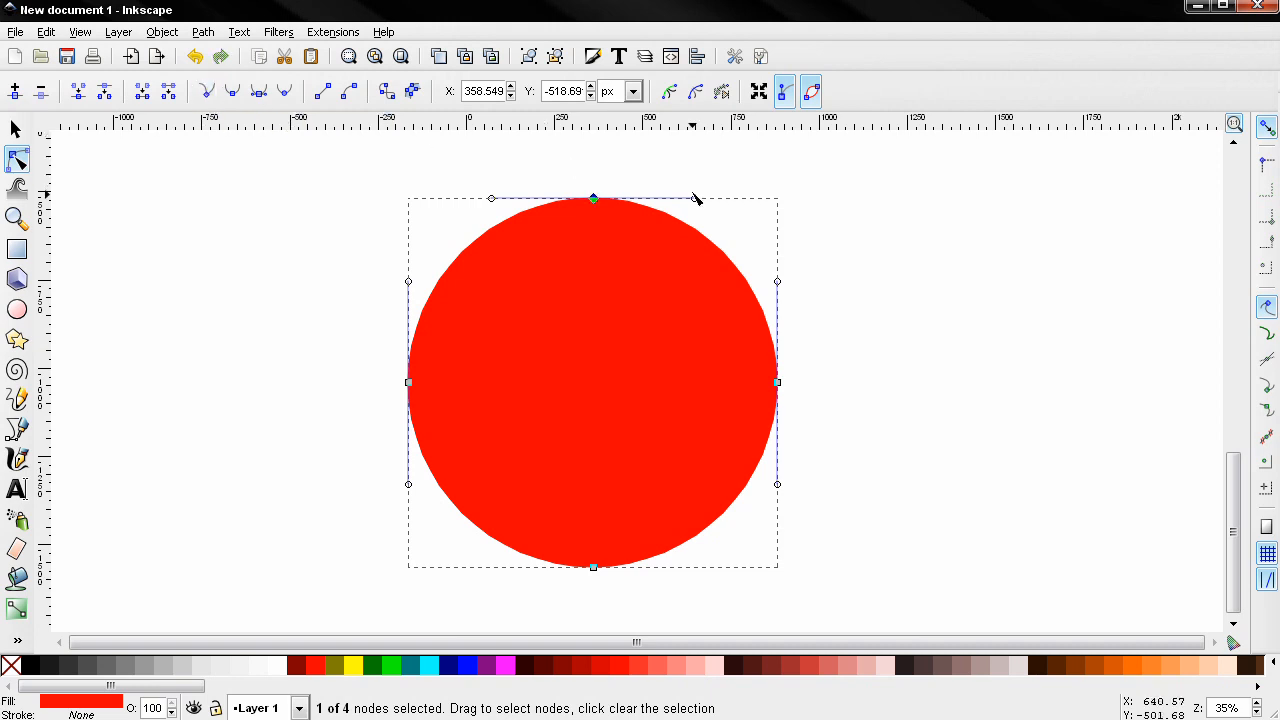
left_click_drag(694, 199, 673, 233)
- Make the top node symmetric, try stretching its right handle far outward, and undo the handle changes
left_click(259, 92)
left_click_drag(694, 199, 1103, 197)
key("ctrl+z")
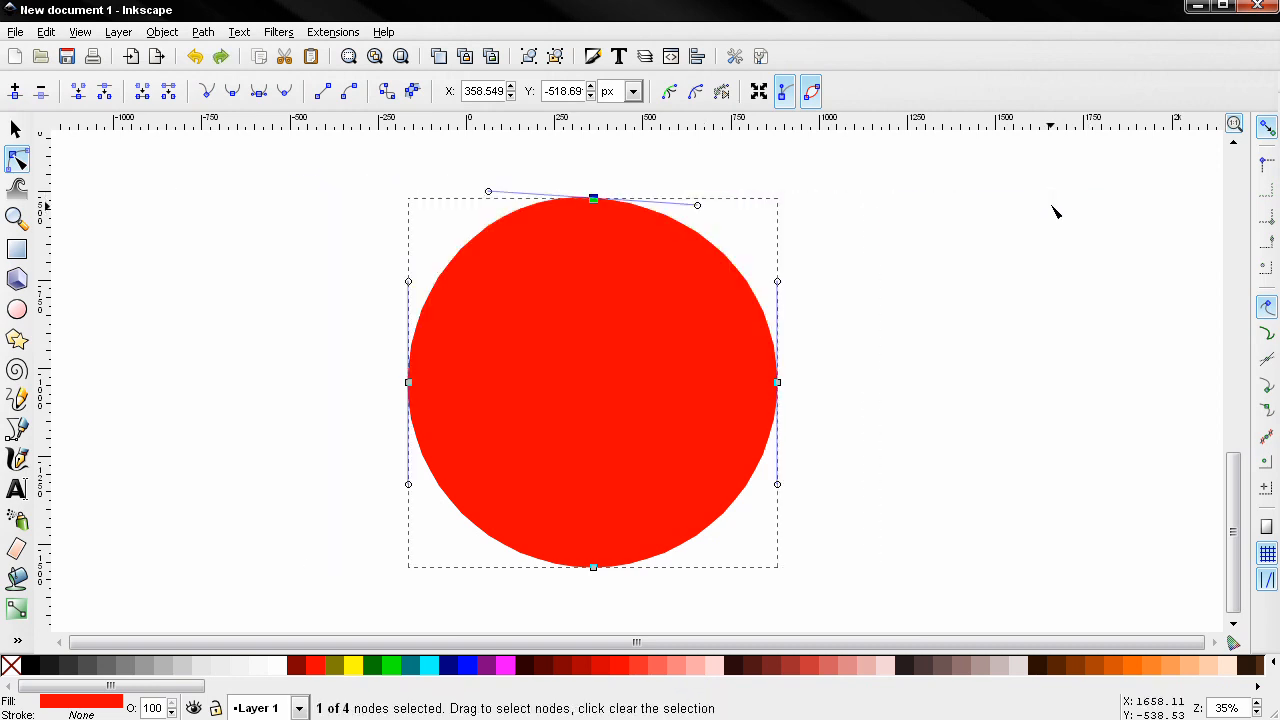
key("ctrl+z")
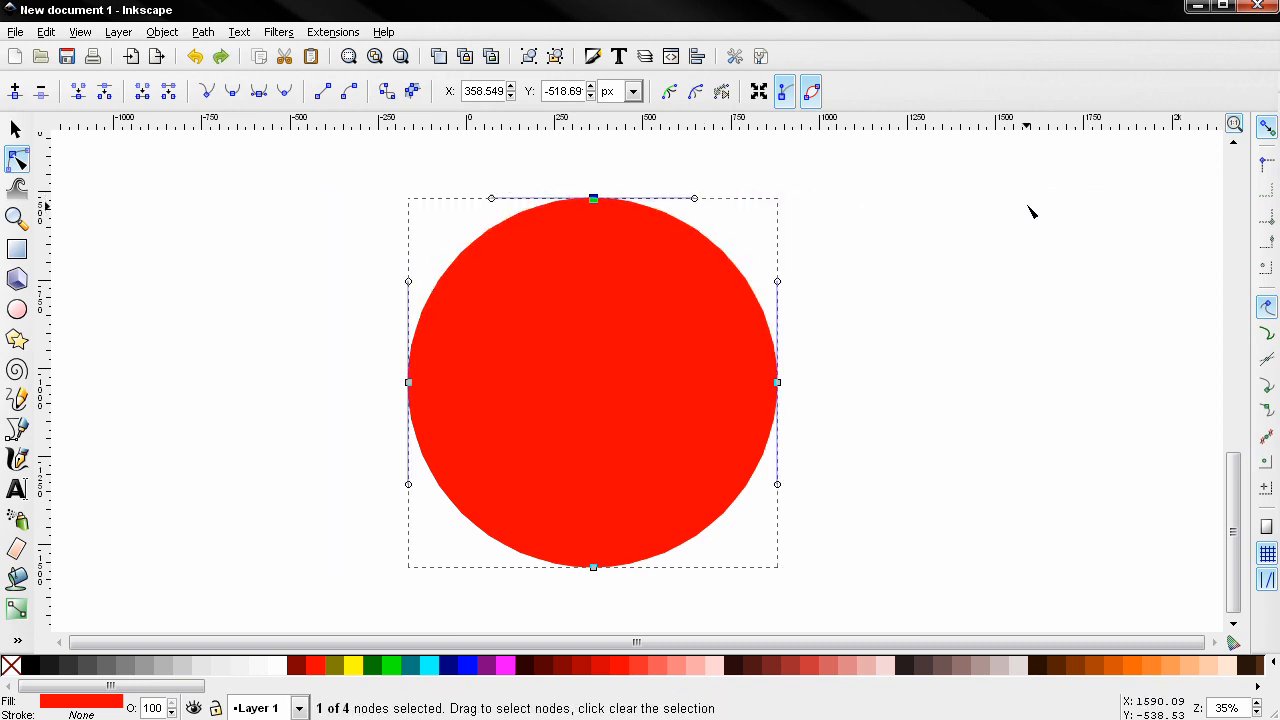
- Make the circle's top node auto-smooth, try shortening its right handle, and undo the handle change
left_click(285, 91)
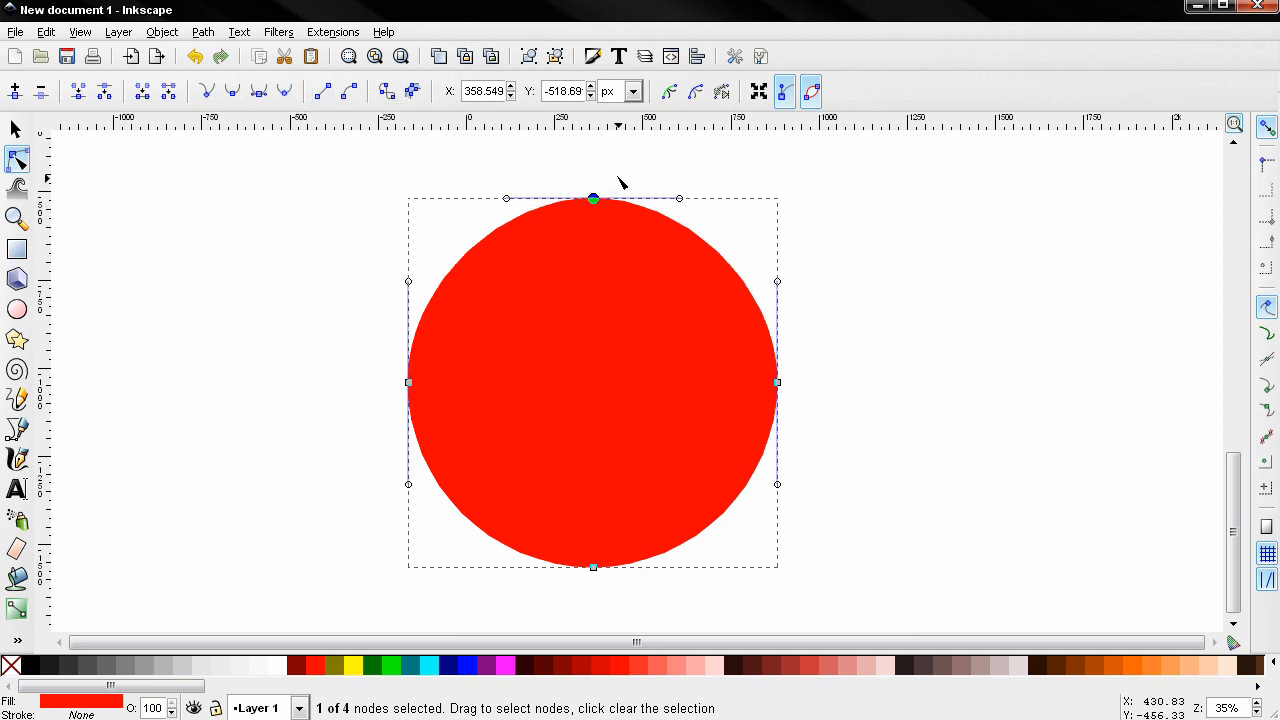
left_click_drag(681, 200, 639, 198)
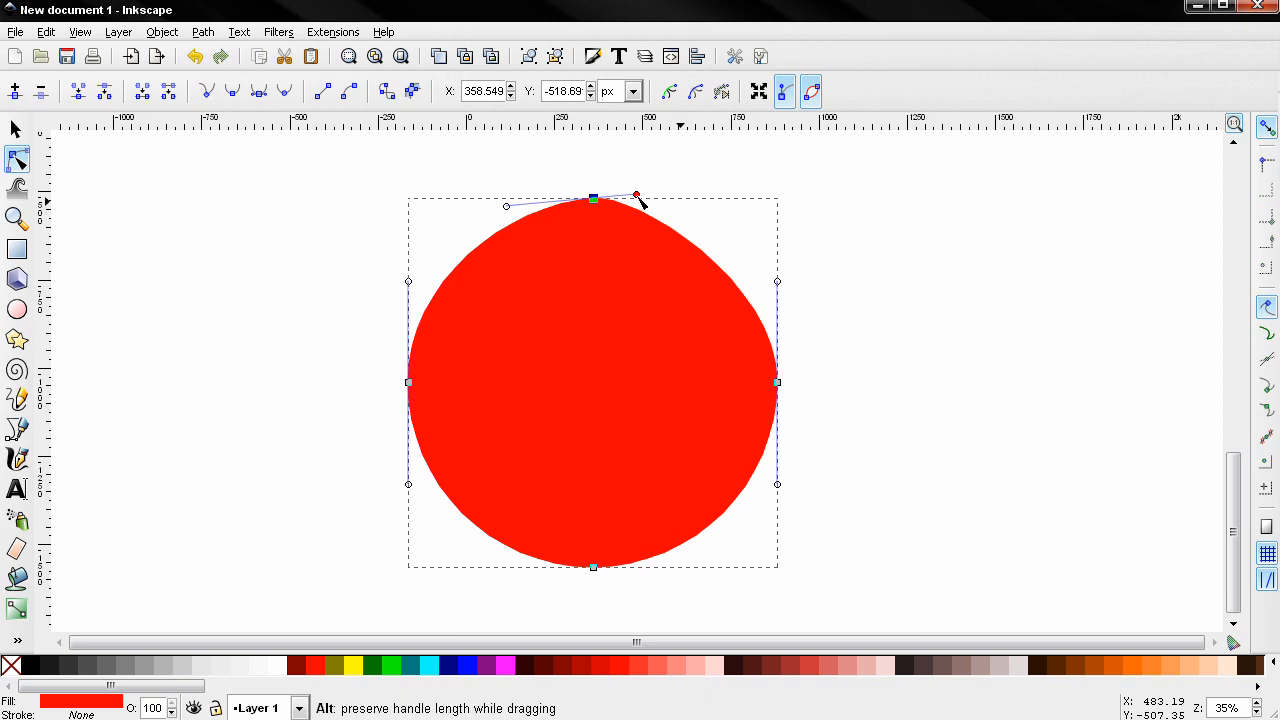
key("ctrl+z")
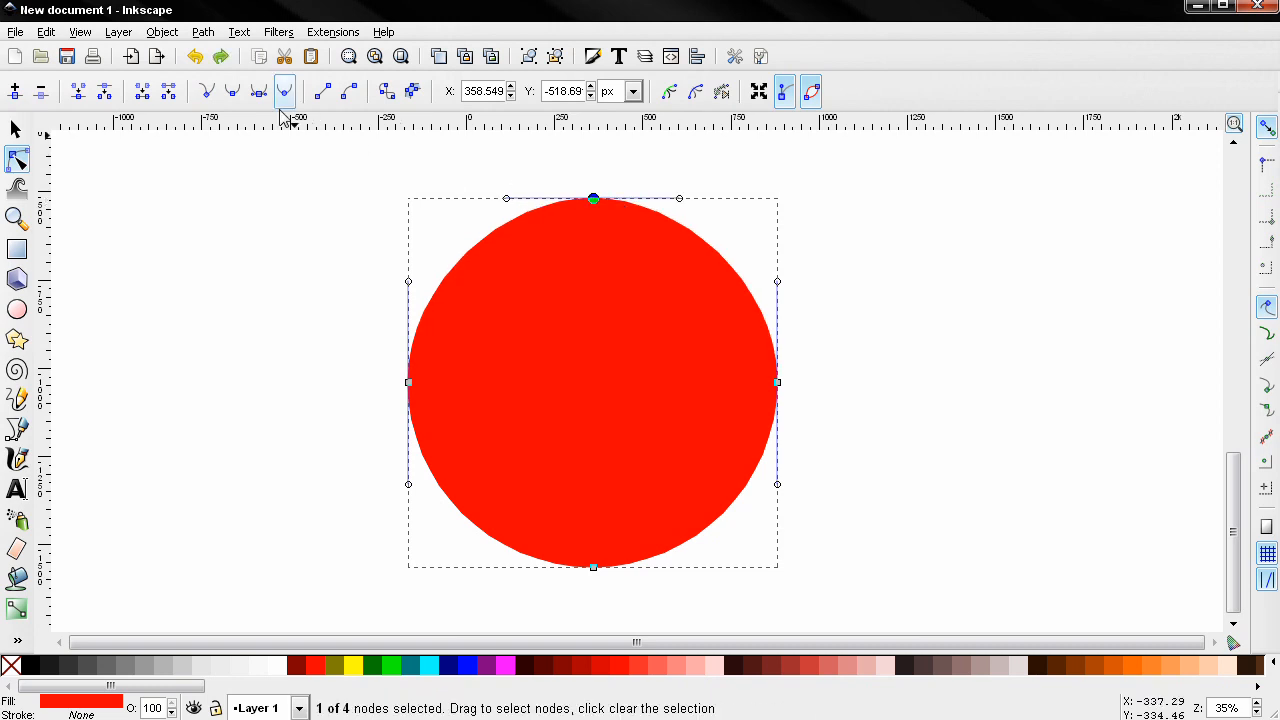